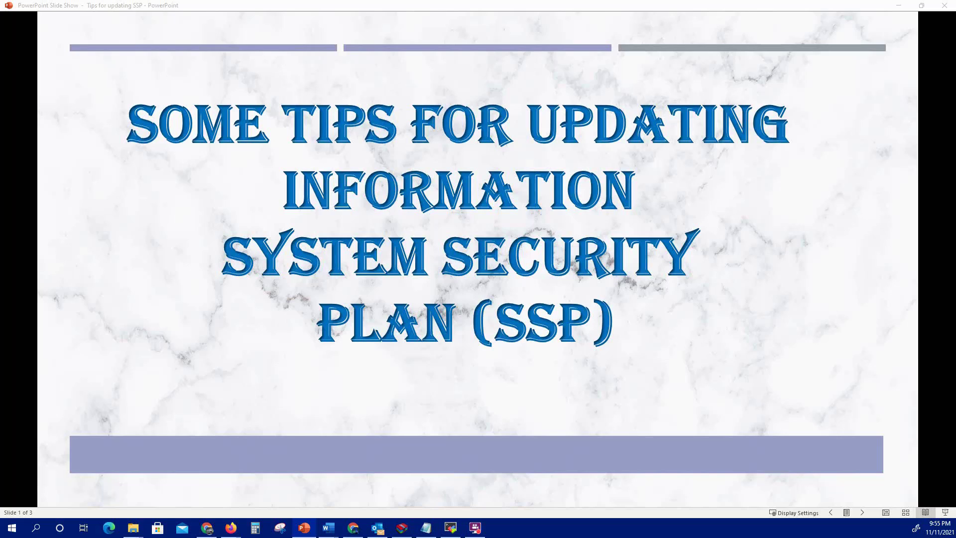
- Advance the slideshow from the title slide to slide 2, 'What is System Security Plan (SSP)?'
{"action": "left_click", "coordinate": [196, 177]}
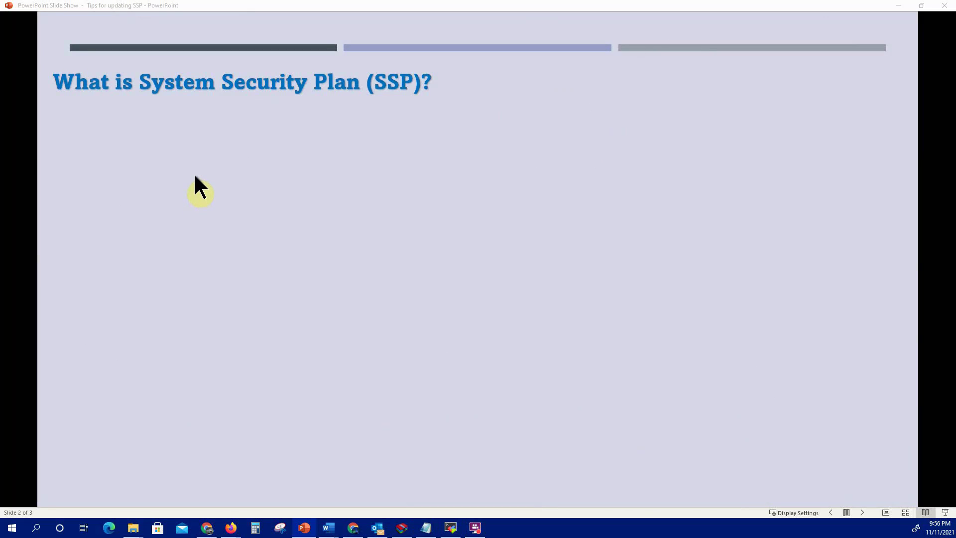
- Reveal both SSP definition bullets, then items System Identification and System Architecture Diagram
{"action": "left_click", "coordinate": [195, 178]}
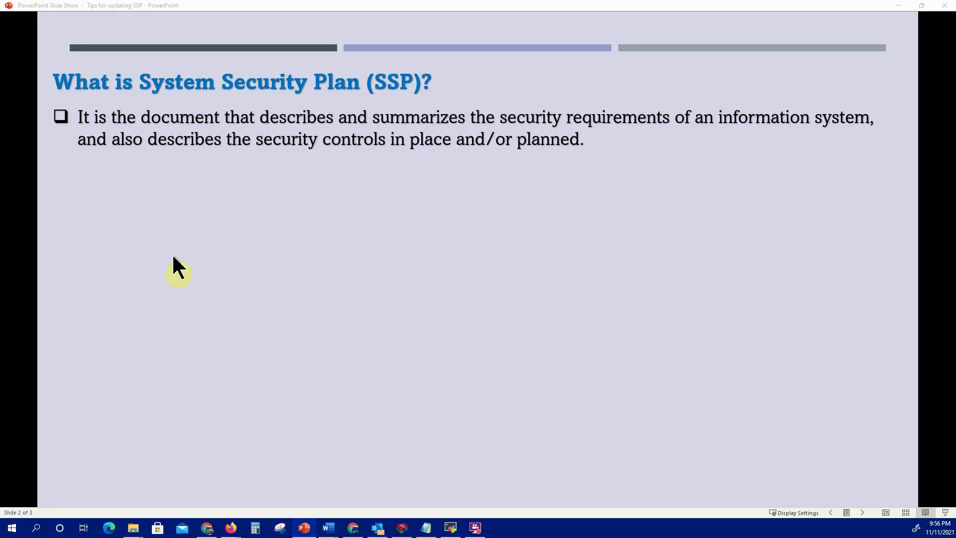
{"action": "left_click", "coordinate": [172, 253]}
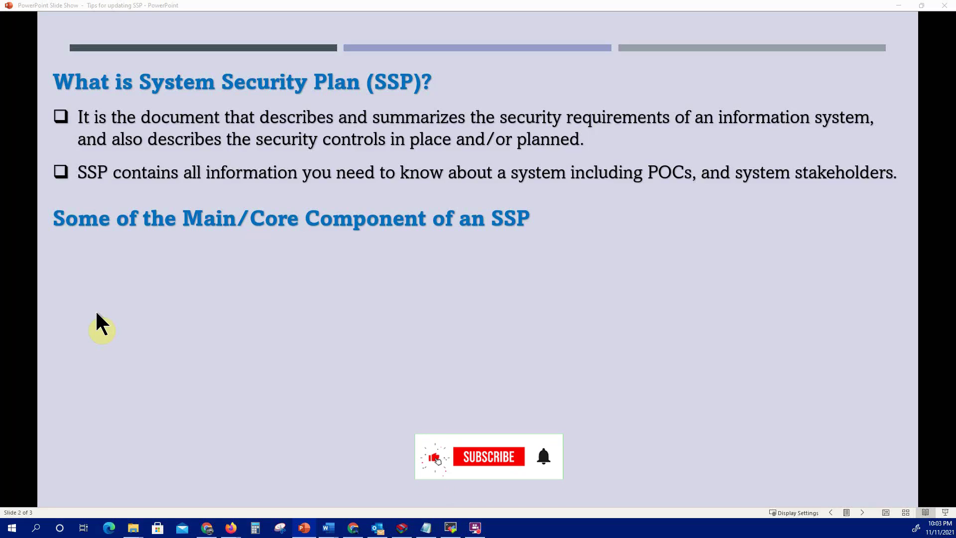
{"action": "left_click", "coordinate": [98, 323]}
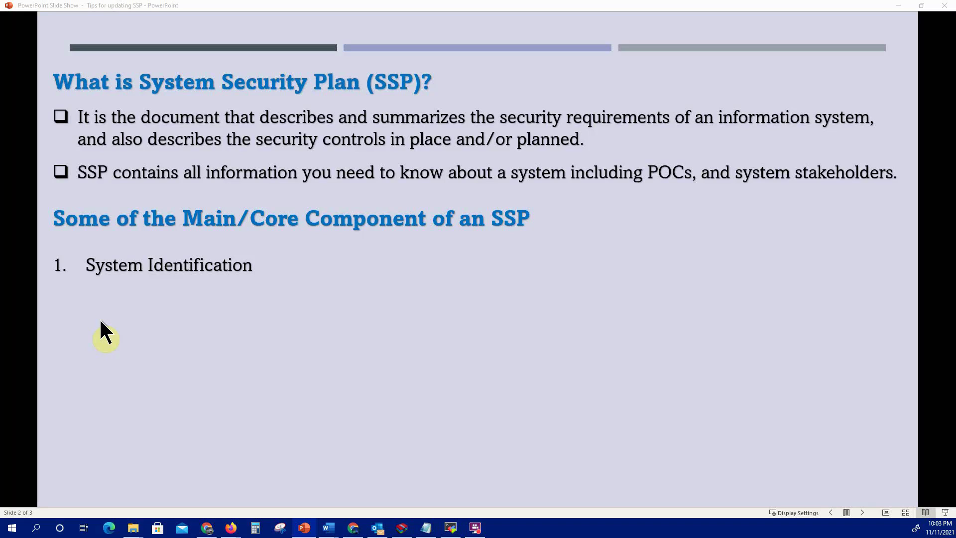
{"action": "left_click", "coordinate": [101, 323]}
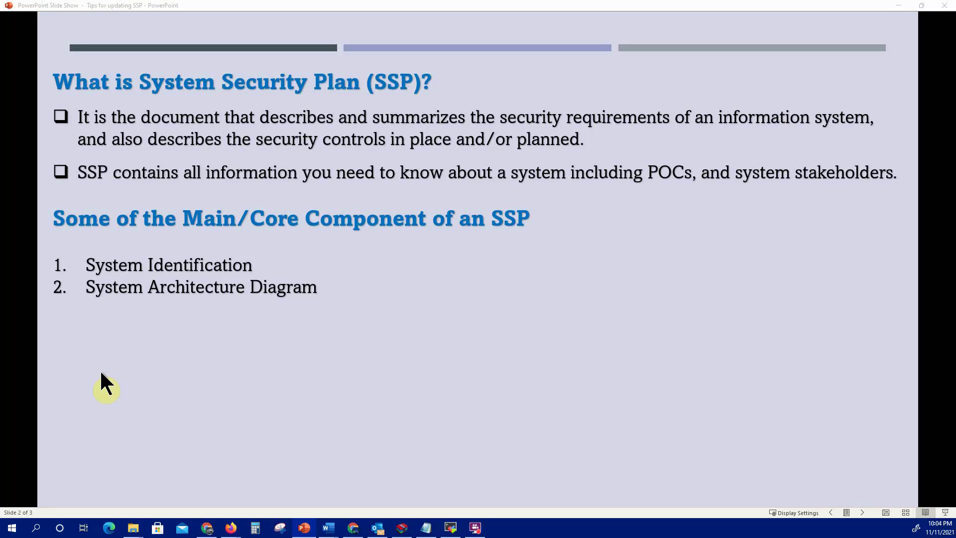
- Reveal items 3–6: Stakeholders and POC details through System Interconnections and Information Sharing
{"action": "left_click", "coordinate": [114, 370]}
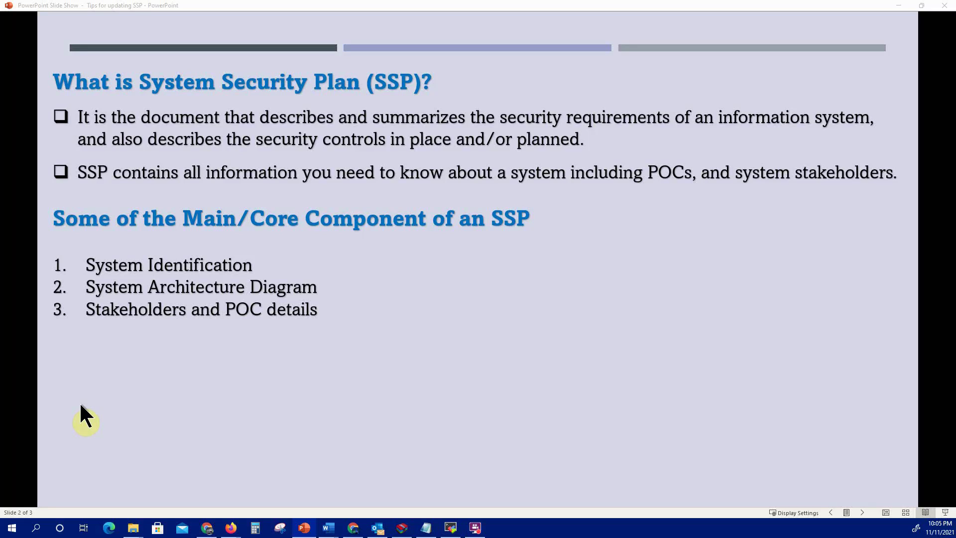
{"action": "left_click", "coordinate": [79, 401]}
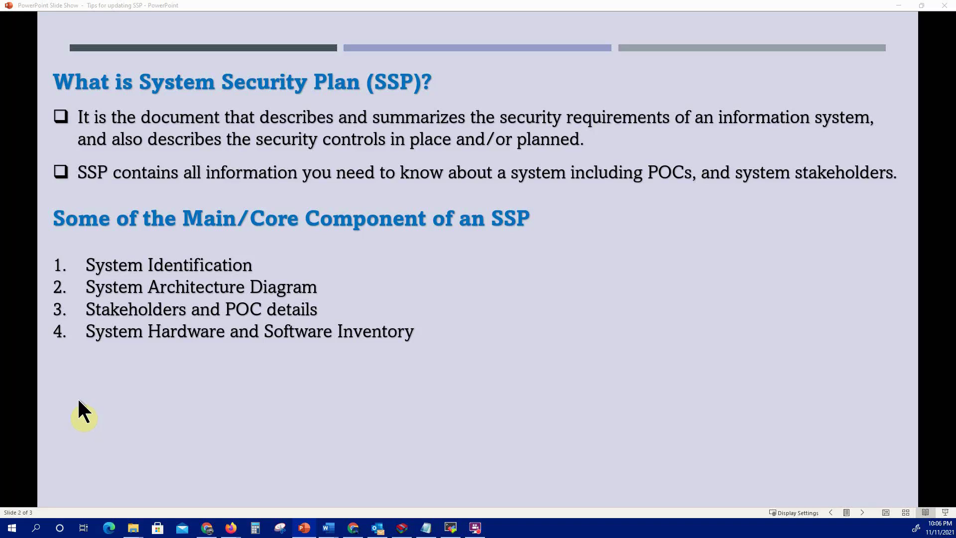
{"action": "left_click", "coordinate": [79, 401]}
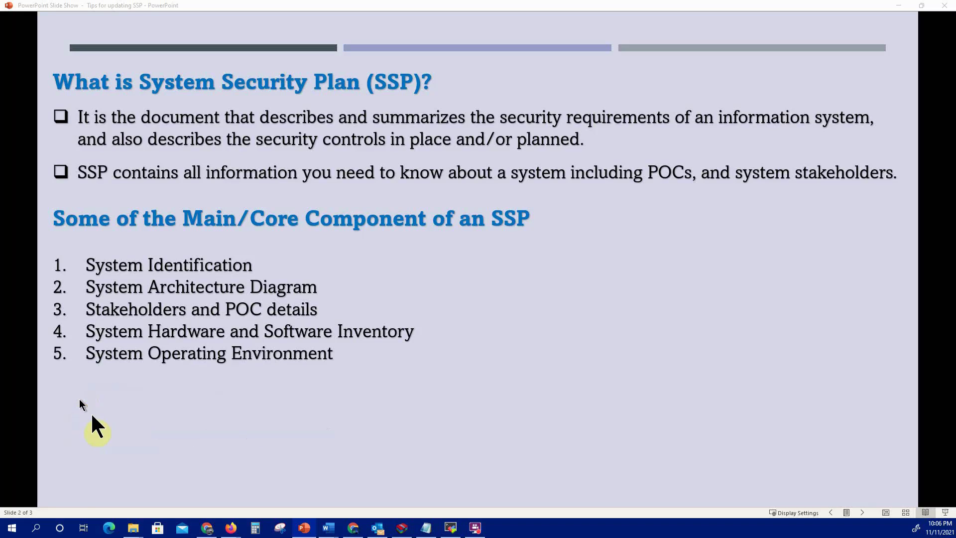
{"action": "left_click", "coordinate": [84, 487]}
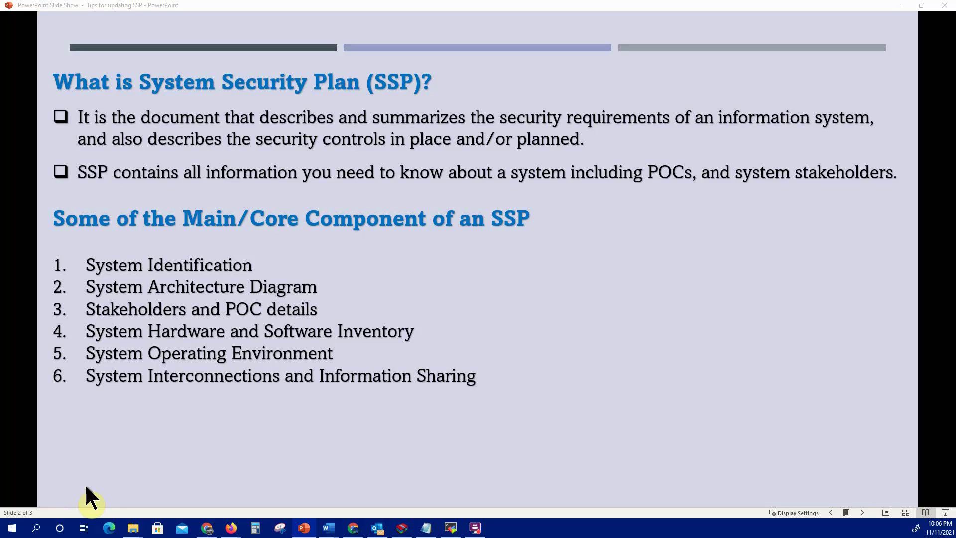
- Reveal items 7–9: information types, Applicable Laws and Regulations, and Security Controls
{"action": "left_click", "coordinate": [122, 462]}
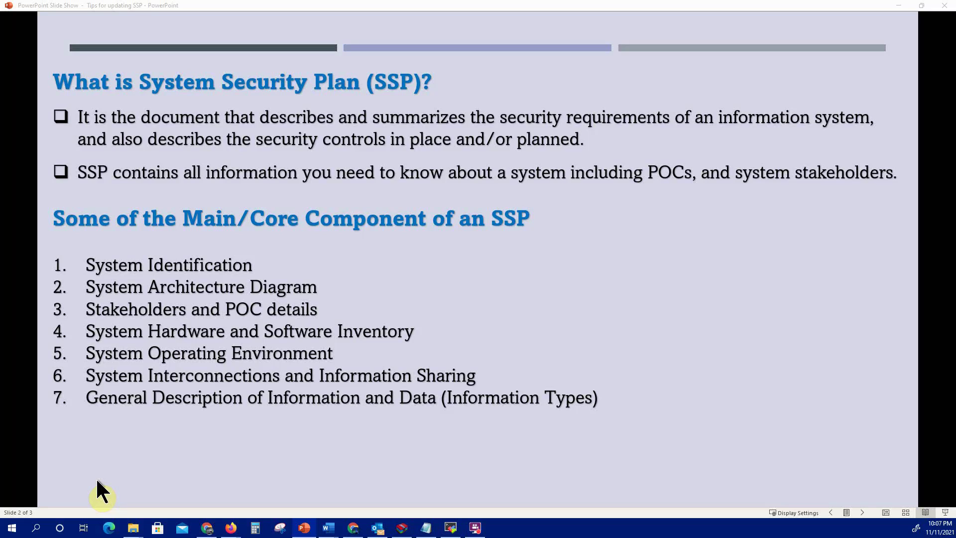
{"action": "left_click", "coordinate": [77, 427]}
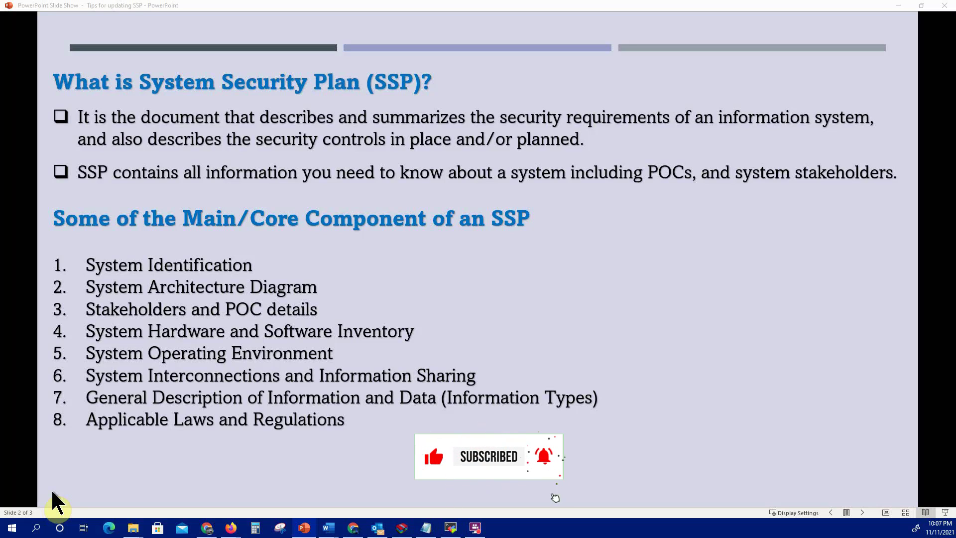
{"action": "left_click", "coordinate": [56, 502]}
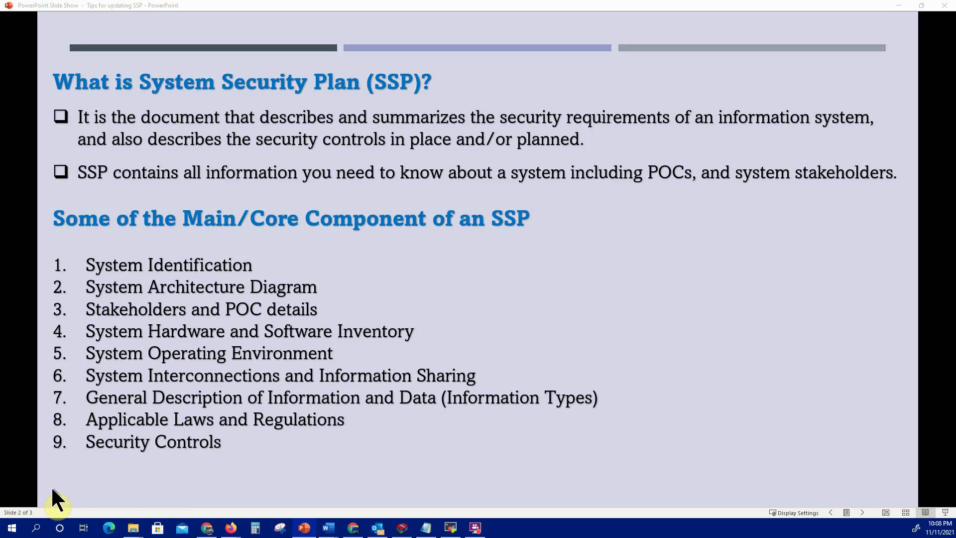
- Advance to slide 3, show 'Document Records of Change or Version History', then switch to Word
{"action": "left_click", "coordinate": [209, 188]}
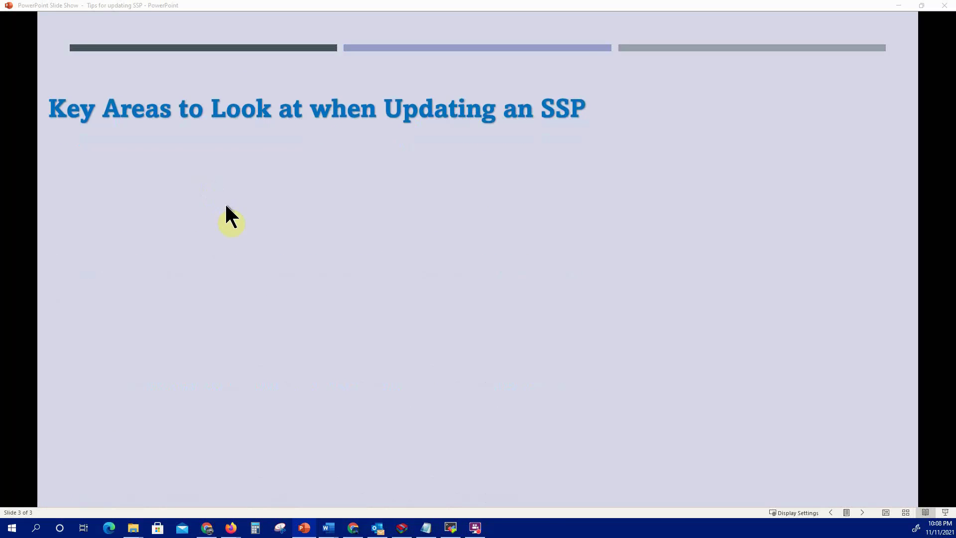
{"action": "left_click", "coordinate": [242, 266]}
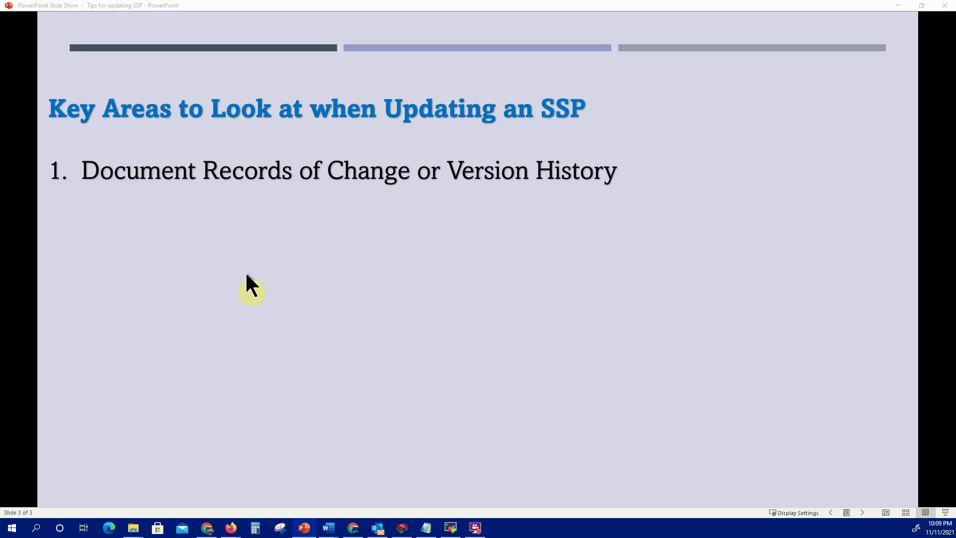
{"action": "key", "text": "alt+Tab"}
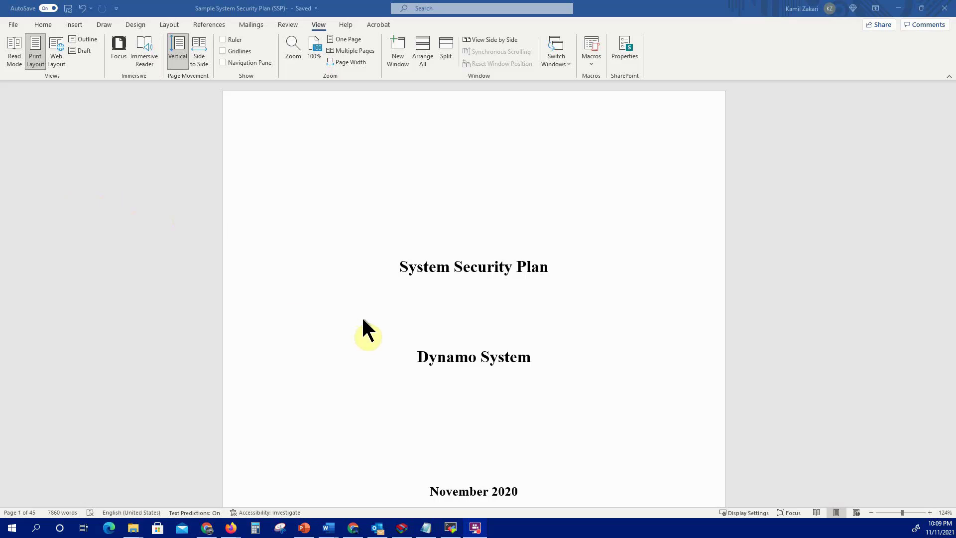
- Scroll past the SSP cover page to the Records of Changes / Version History table
{"action": "scroll", "coordinate": [363, 319], "scroll_direction": "down", "scroll_amount": 1}
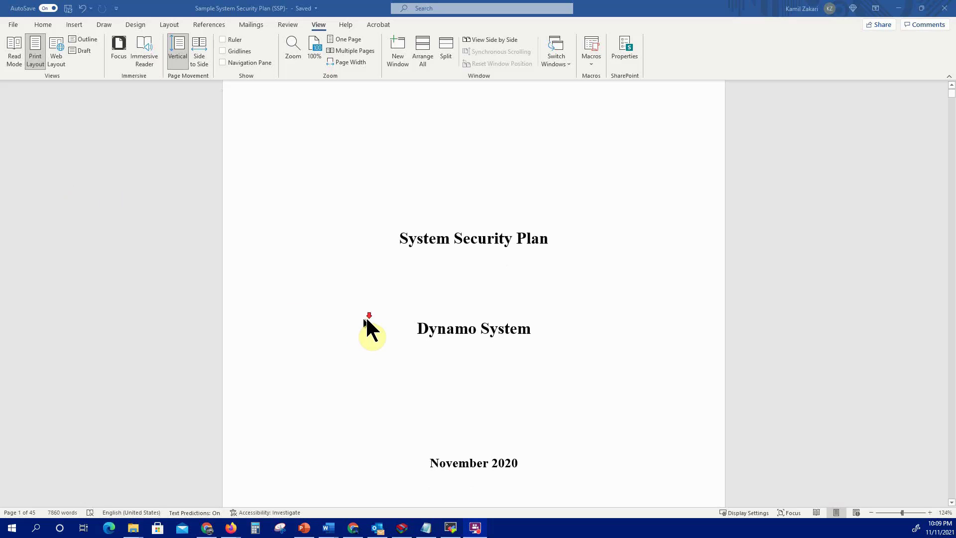
{"action": "scroll", "coordinate": [365, 318], "scroll_direction": "down", "scroll_amount": 2}
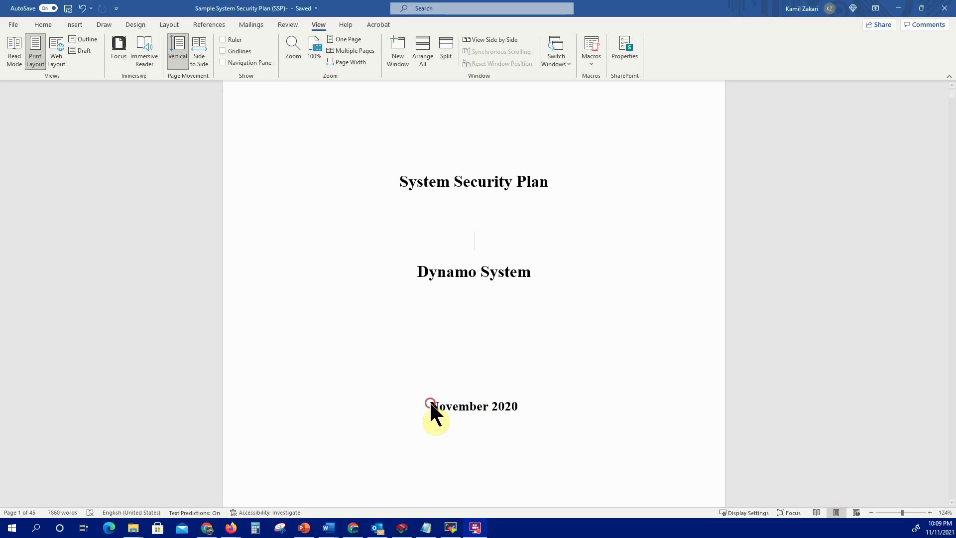
{"action": "left_click_drag", "start_coordinate": [432, 407], "coordinate": [518, 404]}
{"action": "left_click", "coordinate": [374, 320]}
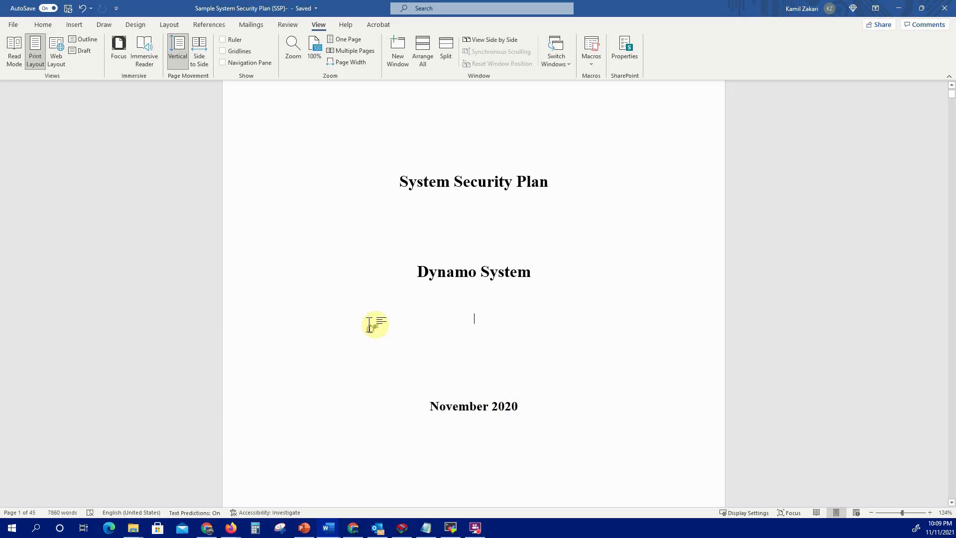
{"action": "scroll", "coordinate": [369, 324], "scroll_direction": "down", "scroll_amount": 9}
{"action": "scroll", "coordinate": [370, 326], "scroll_direction": "down", "scroll_amount": 8}
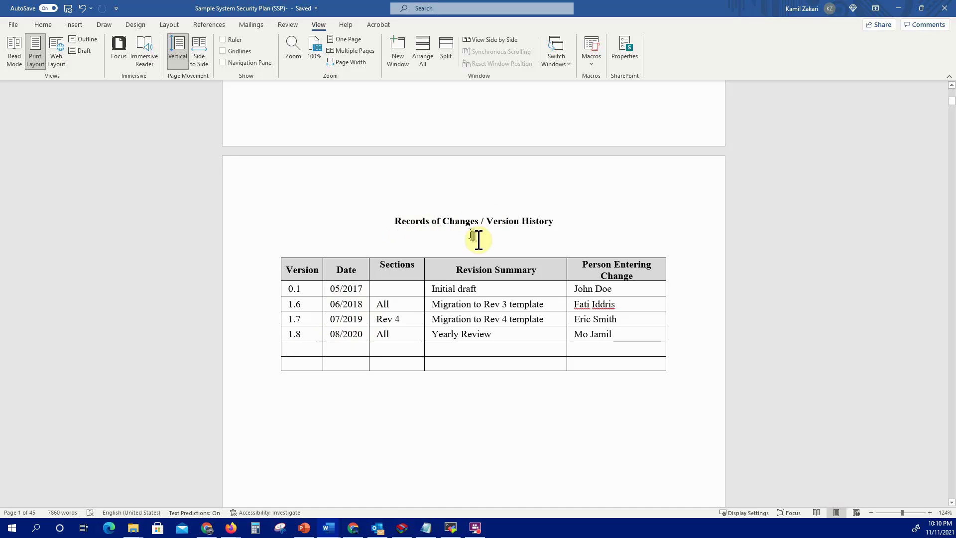
- Fill the row below 1.8 with 1.9, 11/13/2021, All, Yearly Review, and the editor's name
{"action": "left_click", "coordinate": [316, 345]}
{"action": "type", "text": "1.9"}
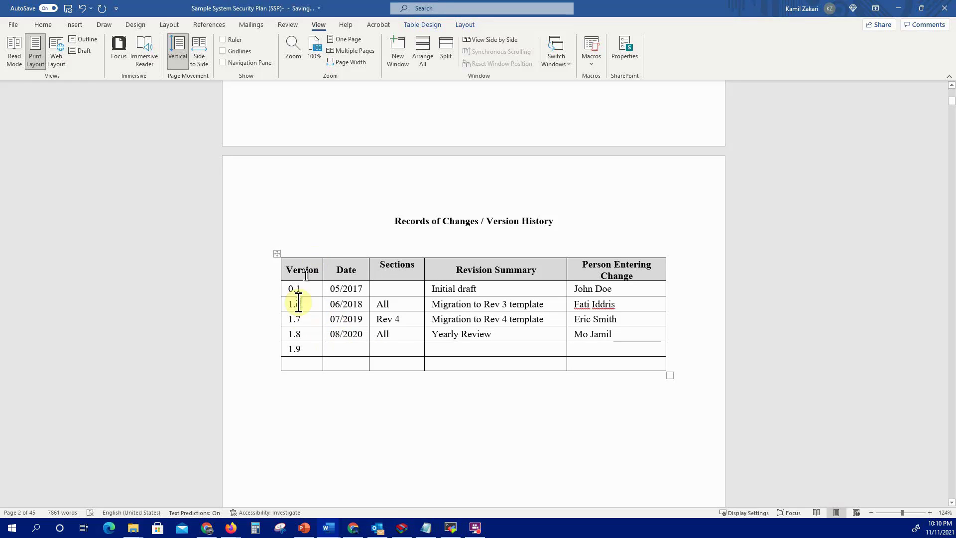
{"action": "left_click", "coordinate": [341, 352]}
{"action": "type", "text": "11/"}
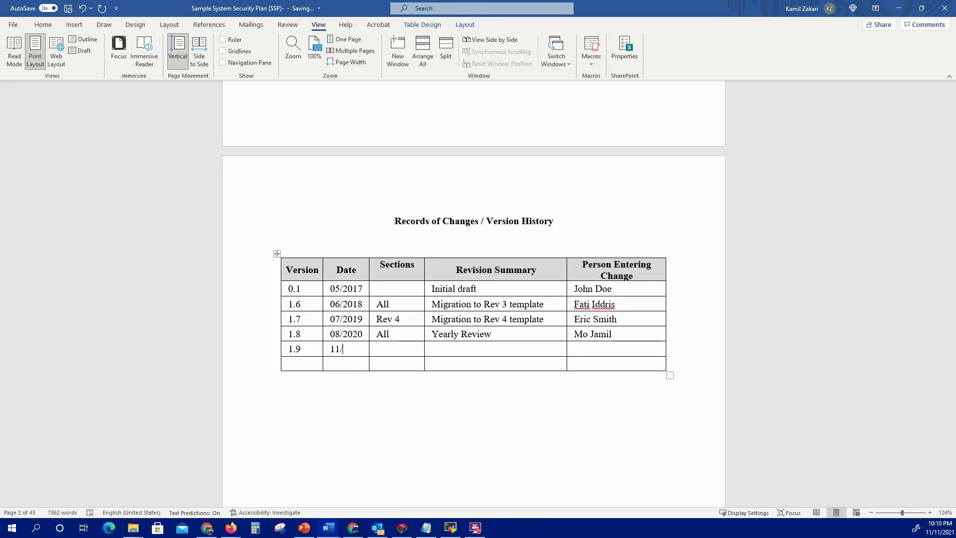
{"action": "type", "text": "13/20"}
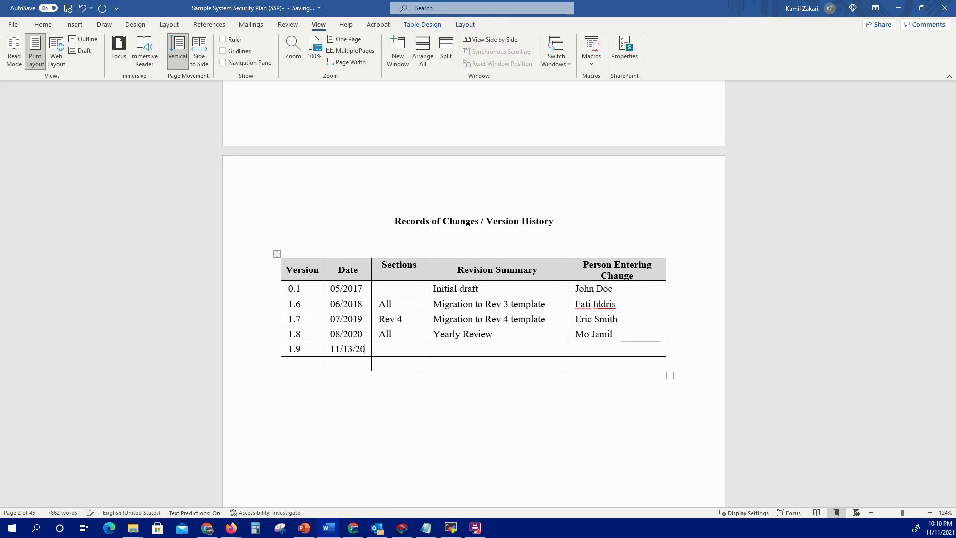
{"action": "type", "text": "21"}
{"action": "left_click", "coordinate": [406, 349]}
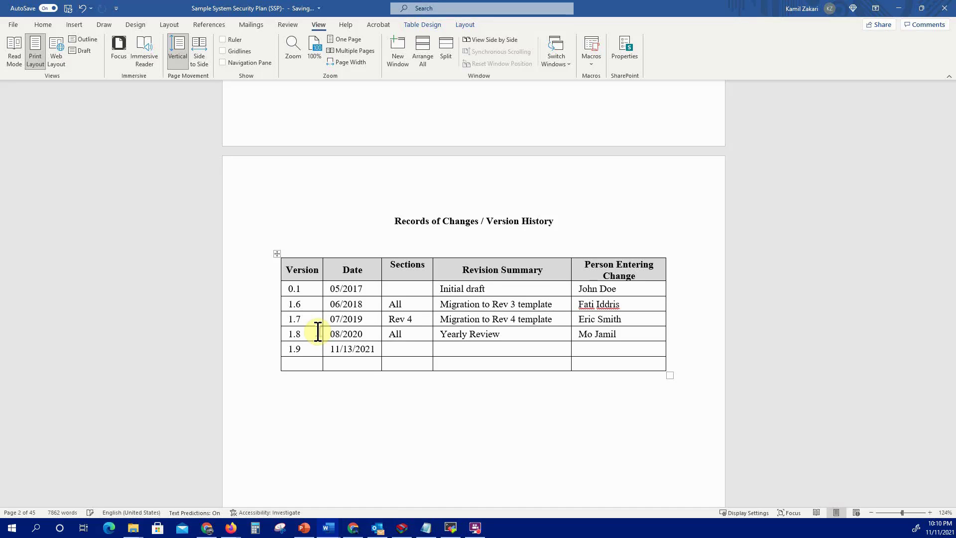
{"action": "type", "text": "All"}
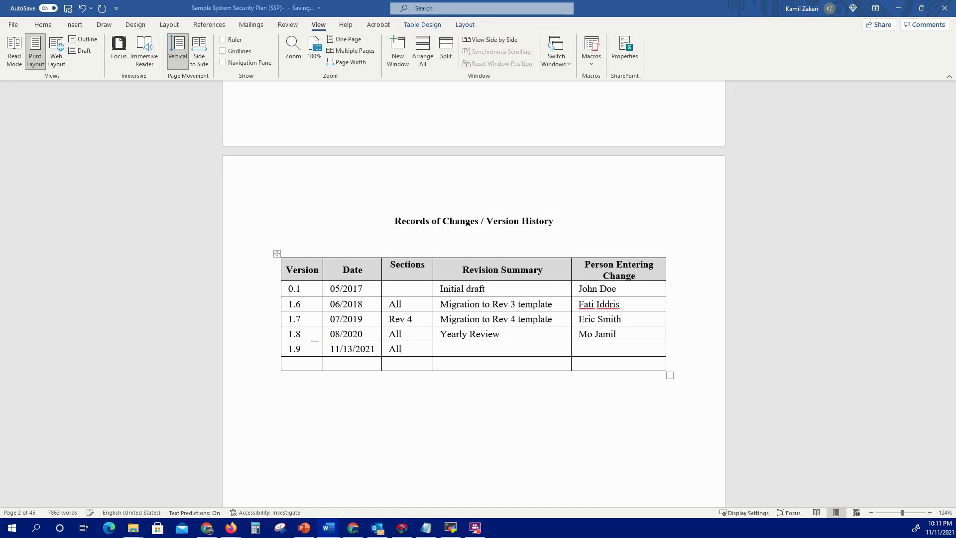
{"action": "left_click", "coordinate": [453, 351]}
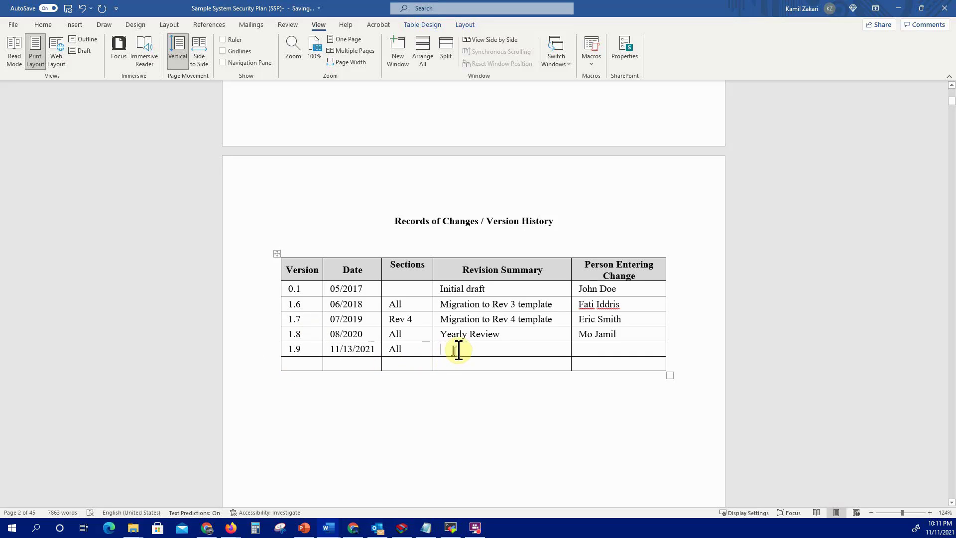
{"action": "type", "text": "Year"}
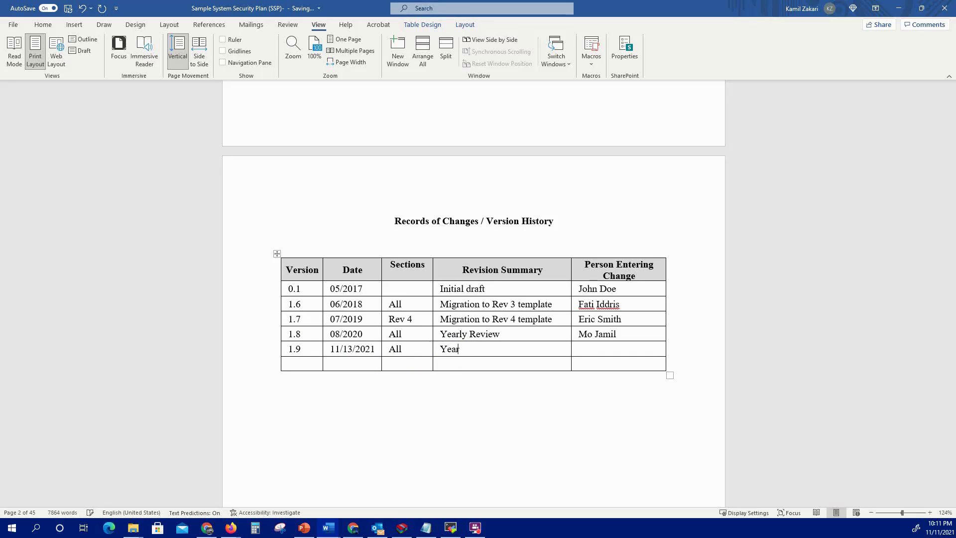
{"action": "type", "text": "ly Review"}
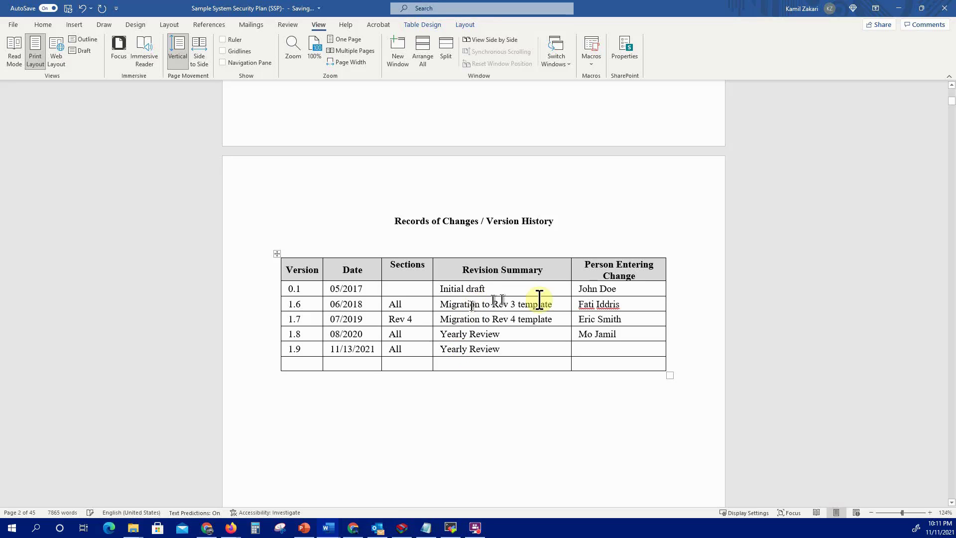
{"action": "left_click", "coordinate": [595, 353]}
{"action": "type", "text": "Kamil"}
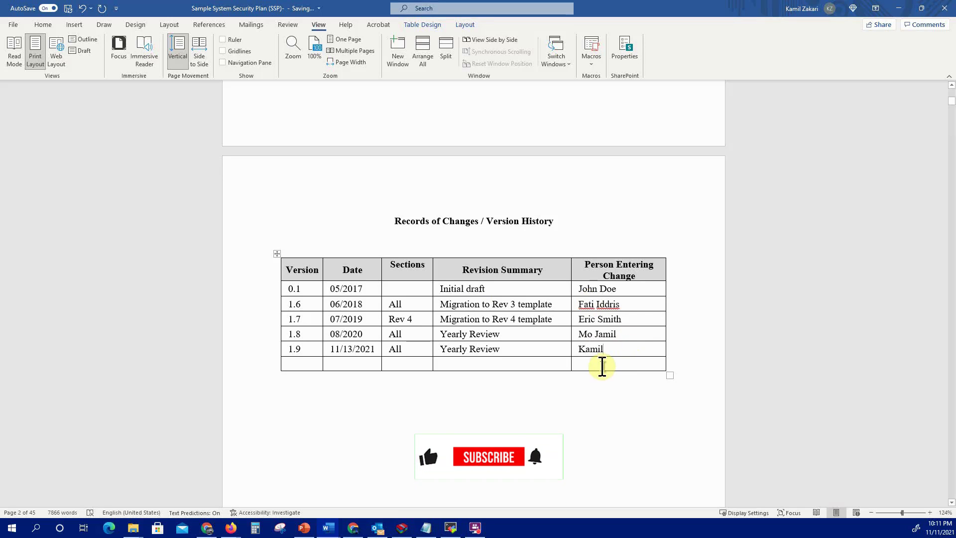
{"action": "type", "text": " Zakari"}
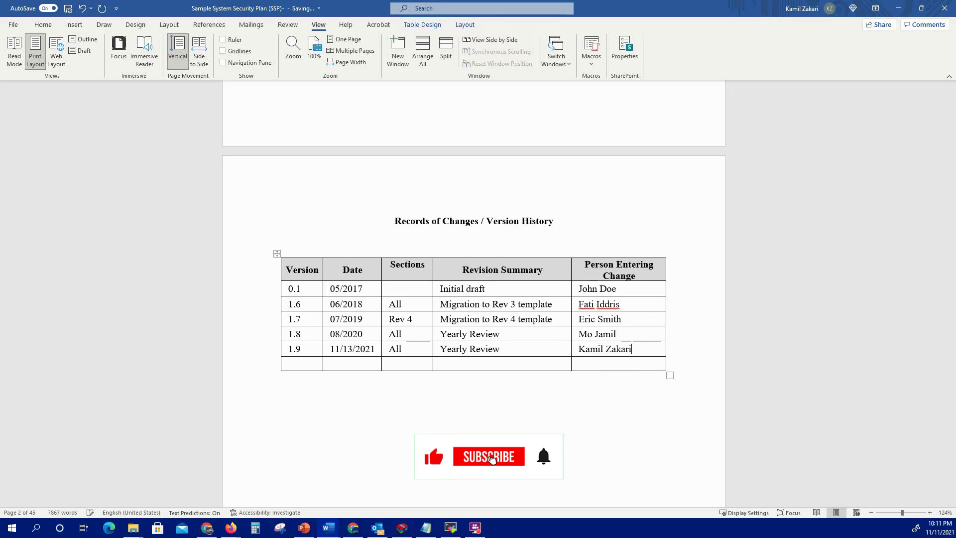